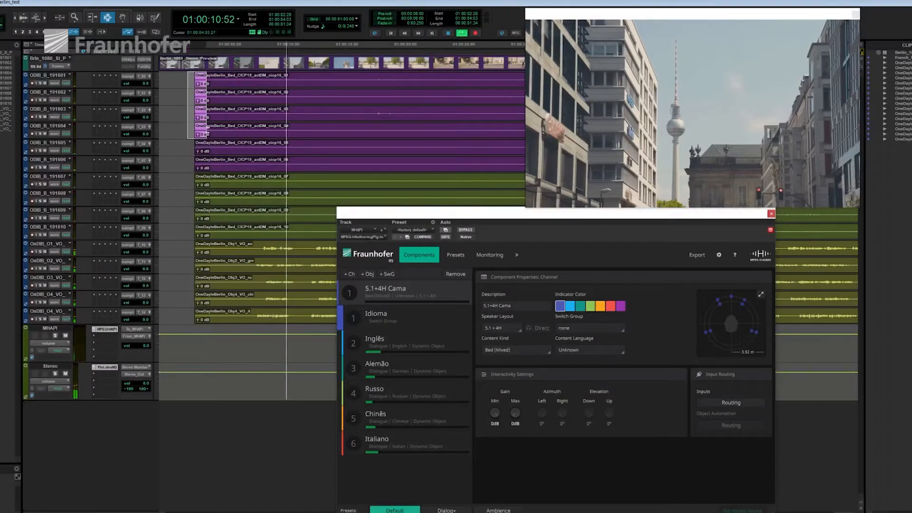
Step: Review the plug-in's channel routing, then its localization, downmix and dynamic gain settings
drag(194, 74, 250, 234)
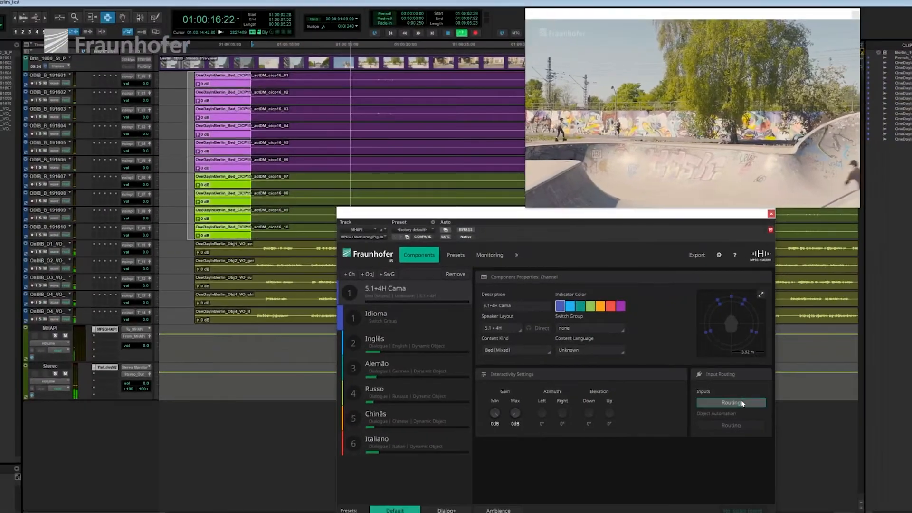
click(766, 416)
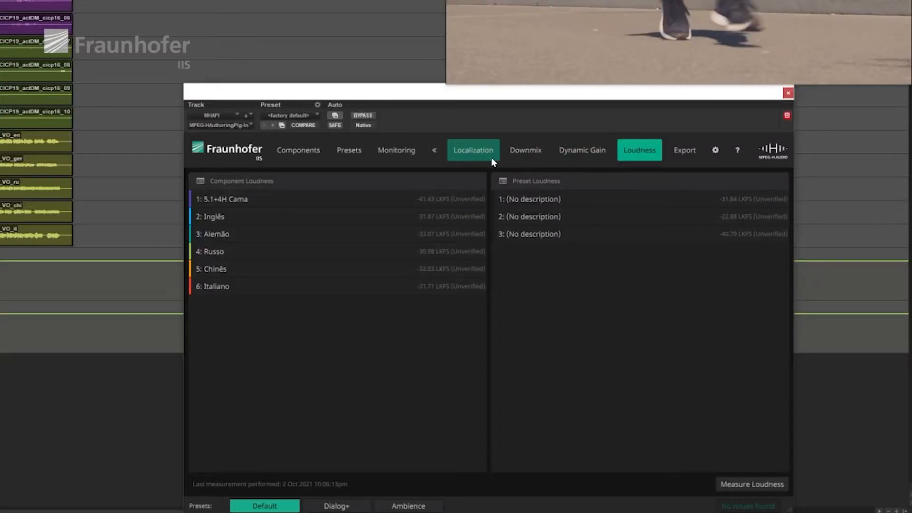
click(491, 162)
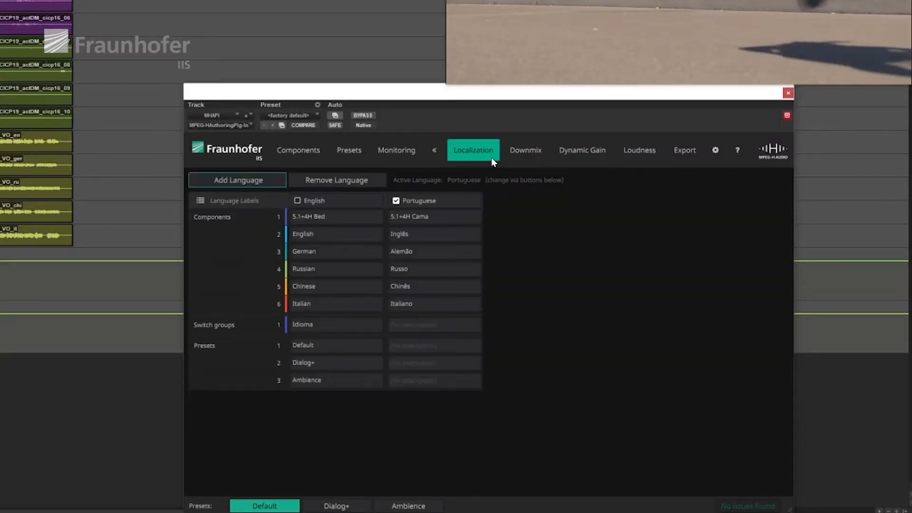
click(537, 153)
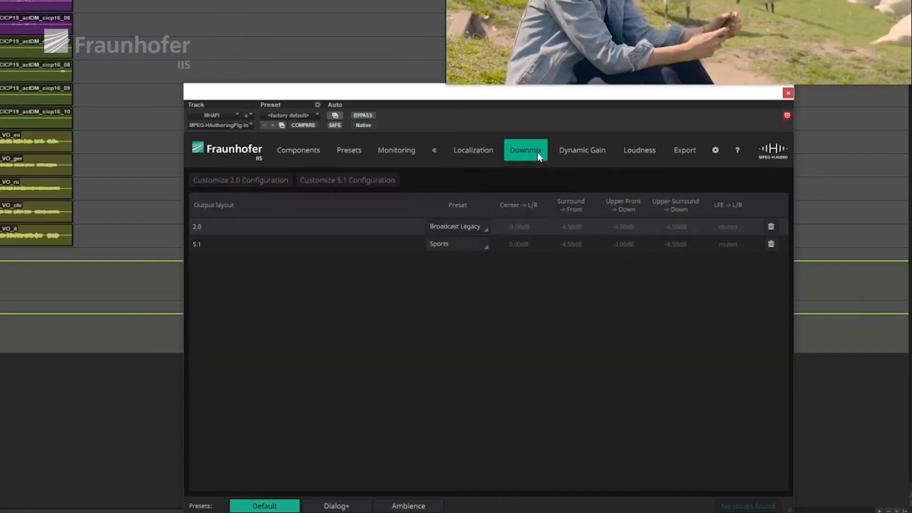
click(583, 156)
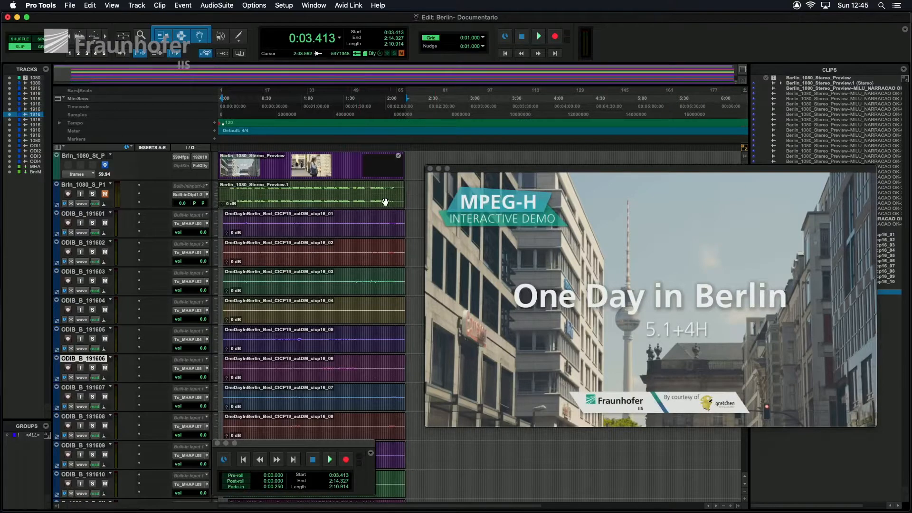
Step: Select the narration clip on the B_1080 track and move the selection down through the voice-over object tracks
scroll(345, 246, down, 8)
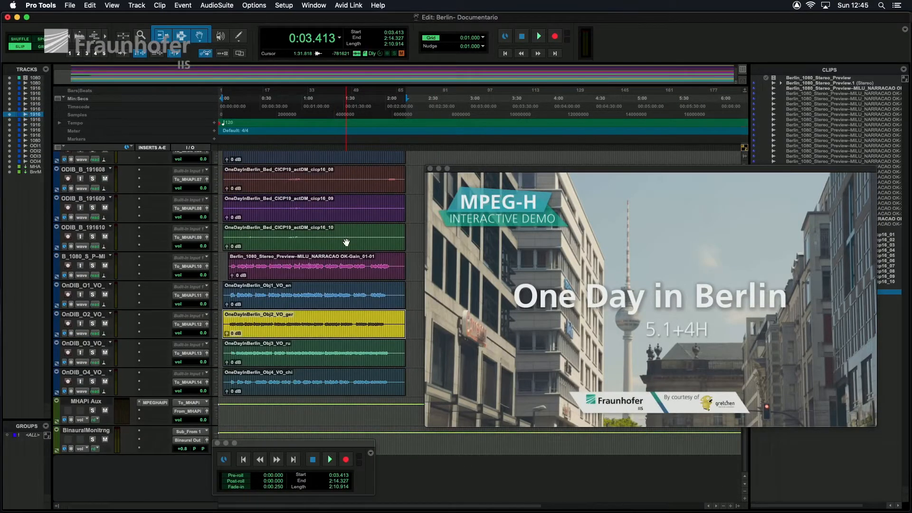
click(355, 278)
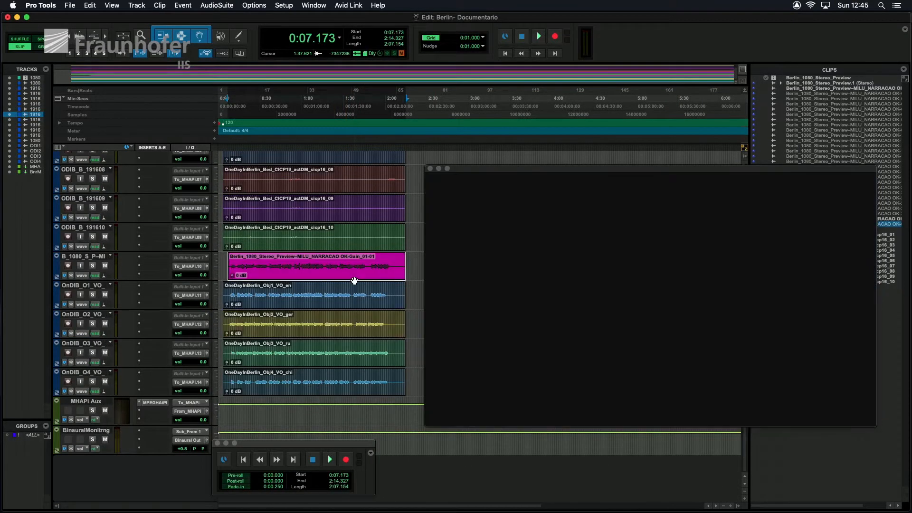
key(semicolon)
key(semicolon)
key(semicolon)
key(semicolon)
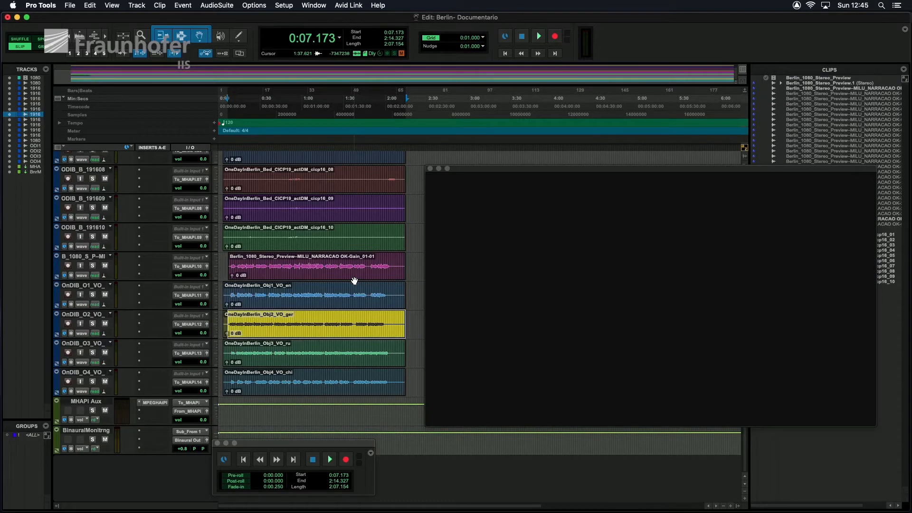
Step: Open the MPEG-H authoring plug-in on the MHAPi Aux track and inspect the Diálogo switch group and its language objects
click(155, 404)
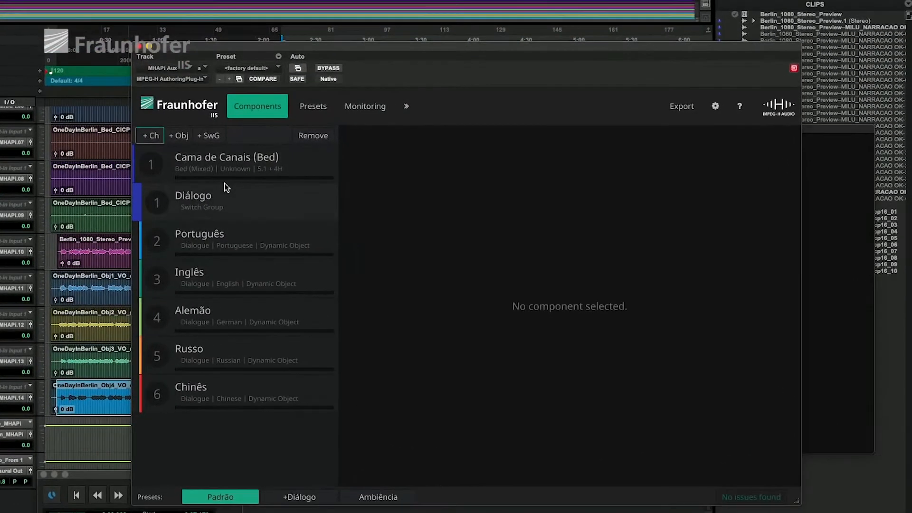
click(224, 185)
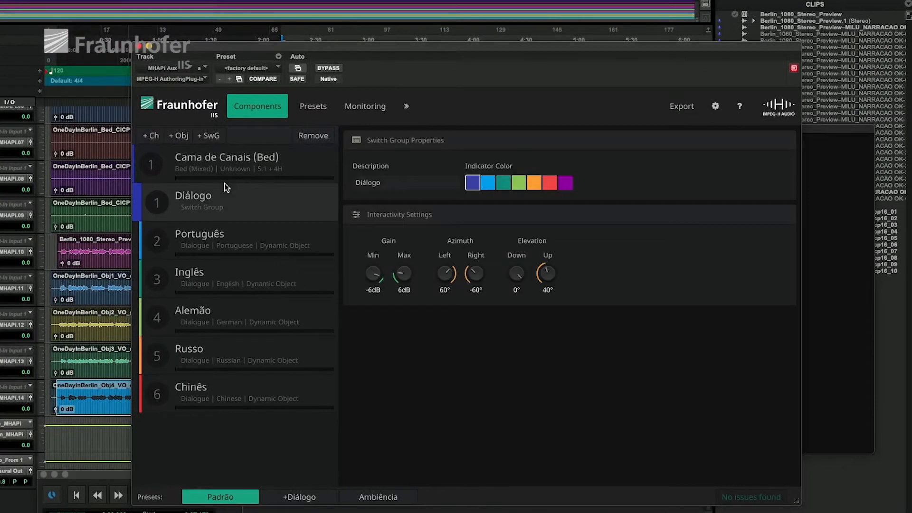
click(242, 233)
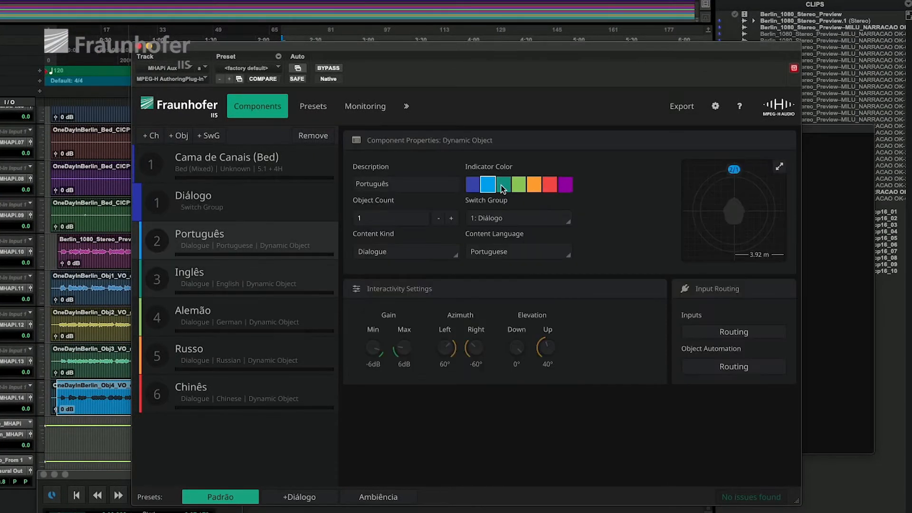
click(254, 297)
click(257, 317)
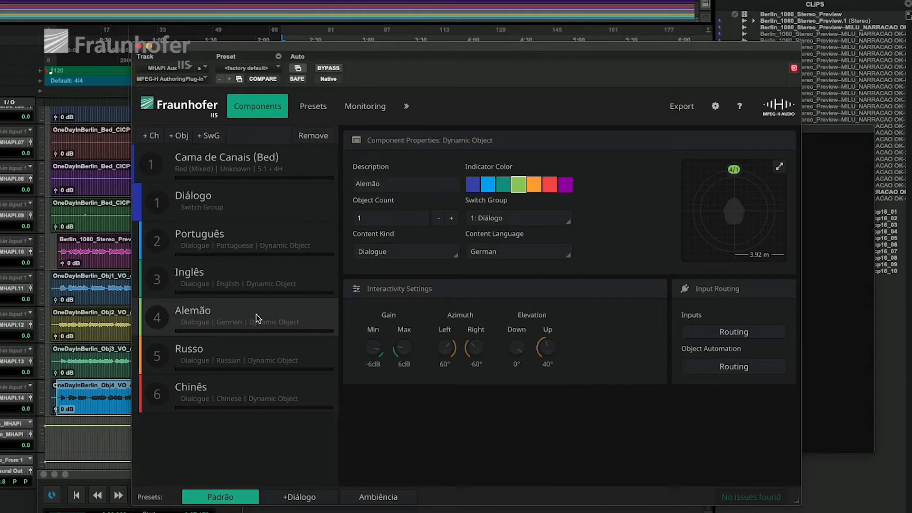
click(267, 350)
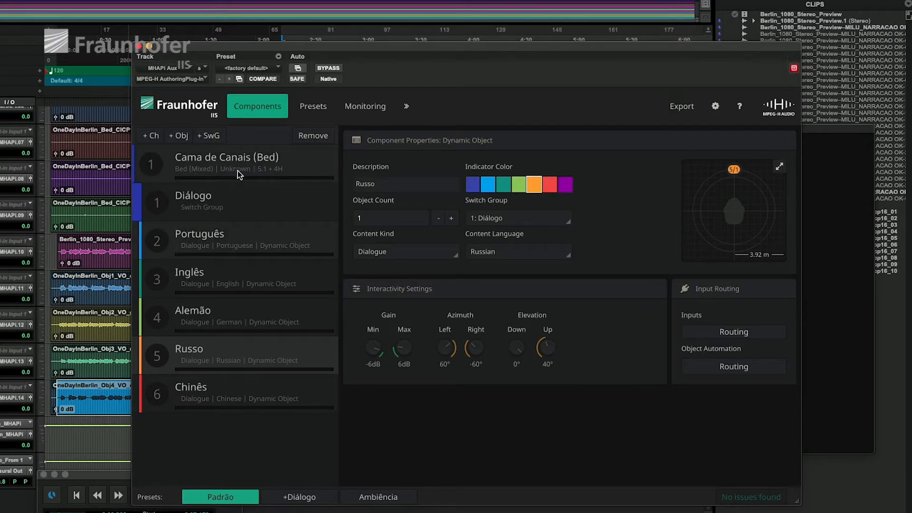
Step: Set the minimum gain of the Diálogo switch group to -27 dB
click(239, 199)
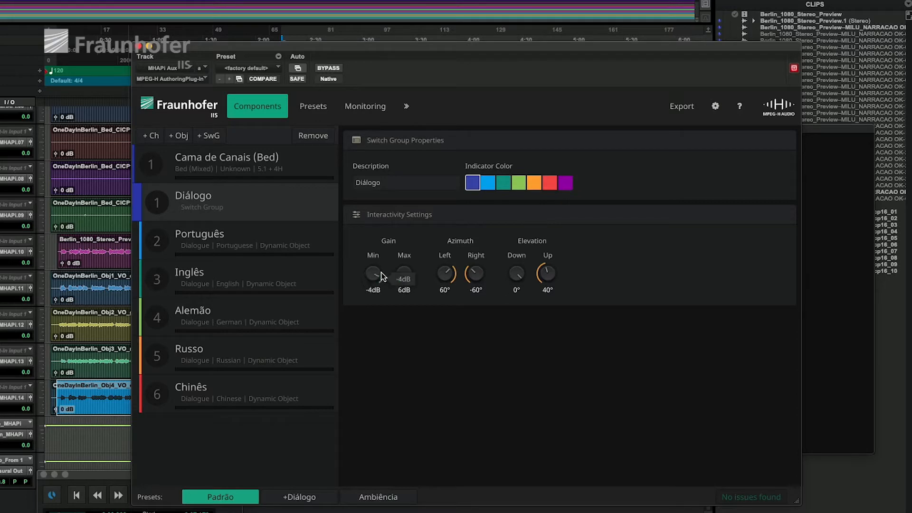
drag(369, 329, 372, 326)
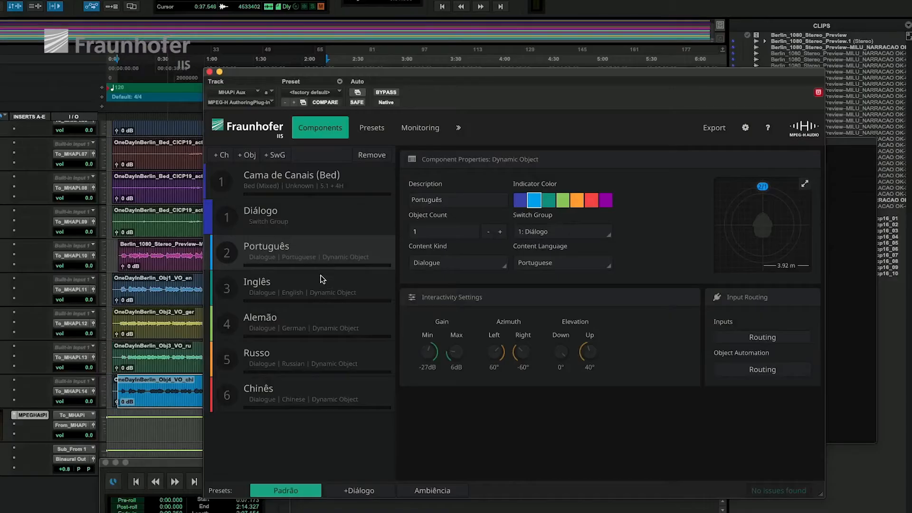
Step: Compare the interactivity settings of the language objects, Português through Chinês, with those of the Diálogo switch group
click(321, 283)
click(338, 322)
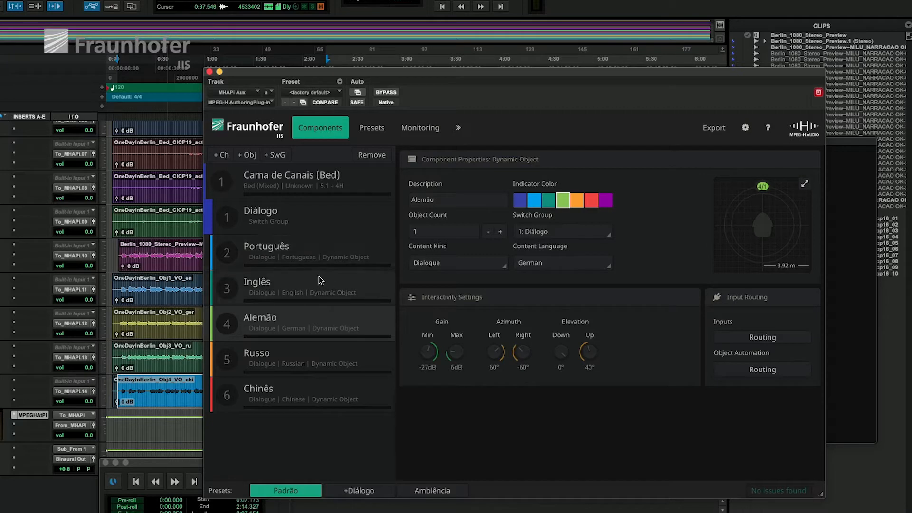
click(308, 221)
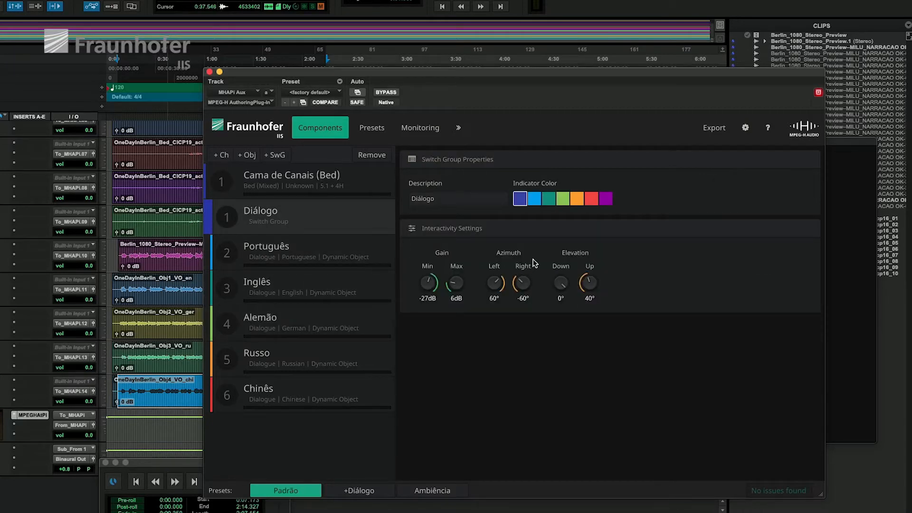
click(339, 252)
click(345, 285)
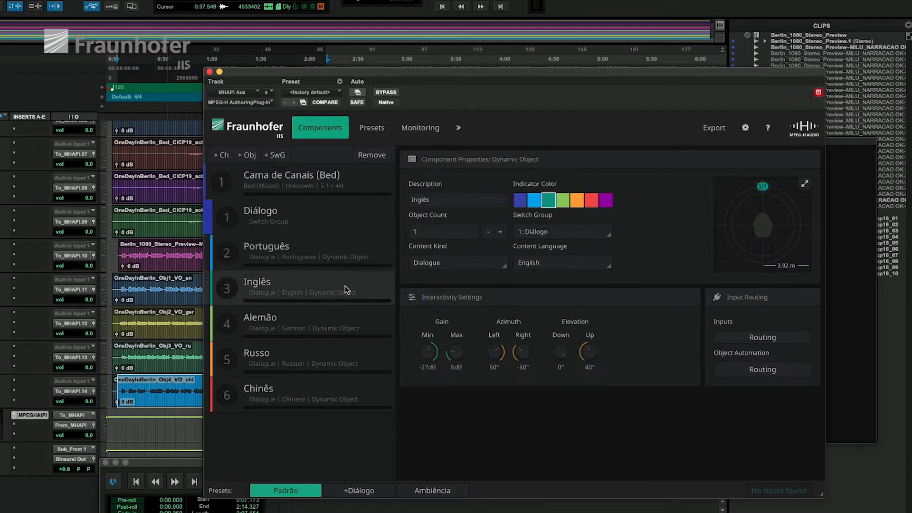
click(352, 315)
click(350, 371)
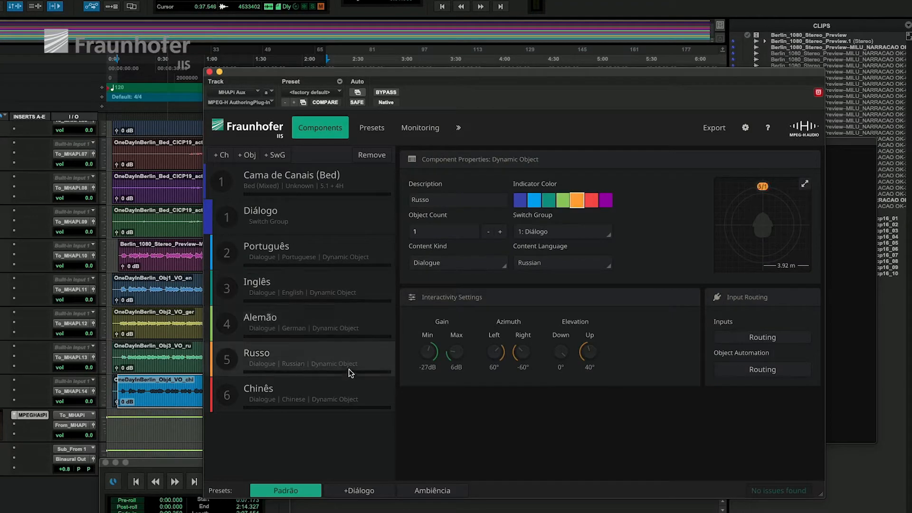
click(345, 396)
click(328, 217)
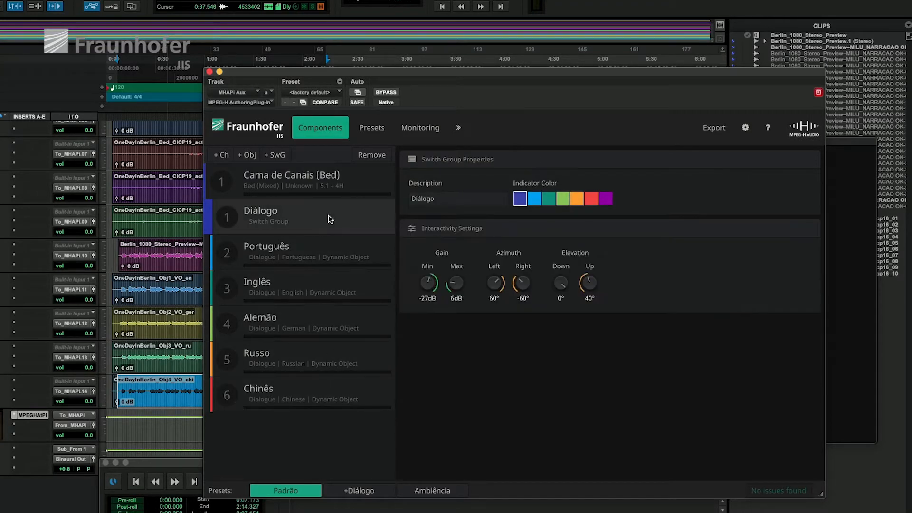
mouse_move(434, 287)
Step: Review the components of the Padrão, +Diálogo and Ambiência presets, and toggle User Gain for Diálogo in Padrão
click(356, 136)
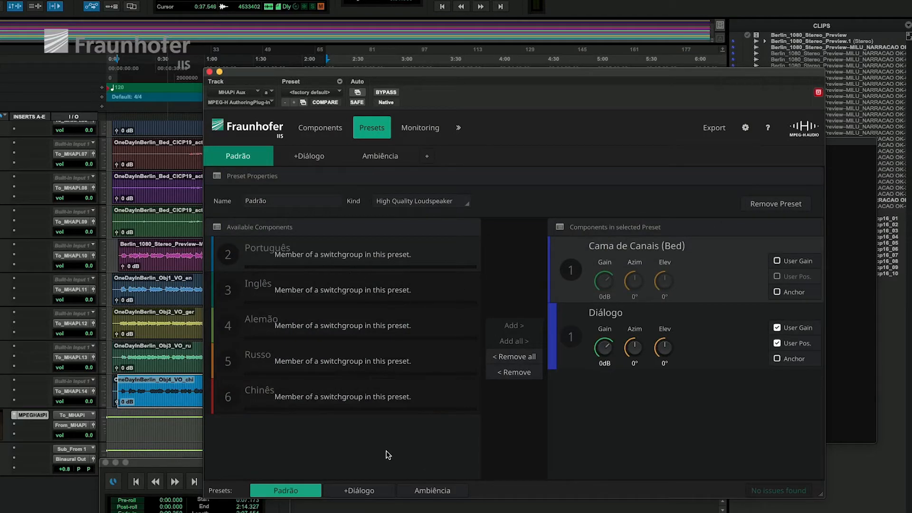
click(370, 490)
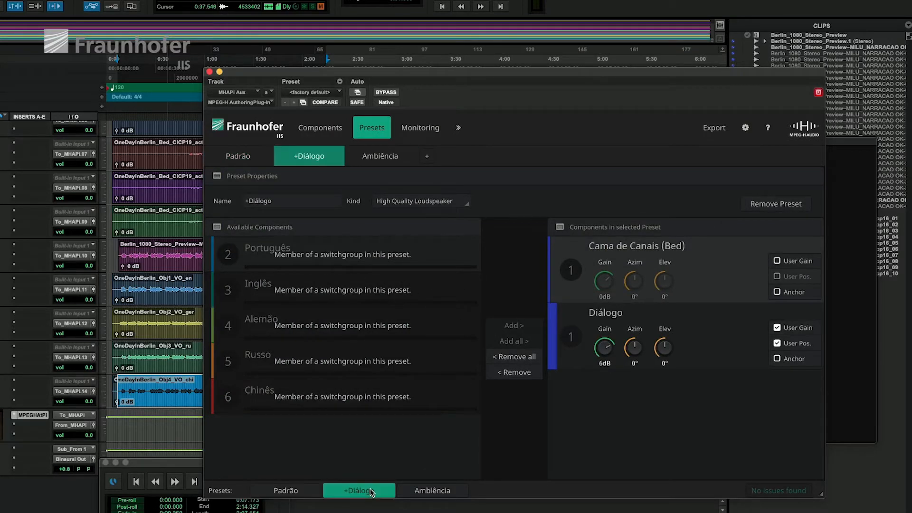
click(420, 492)
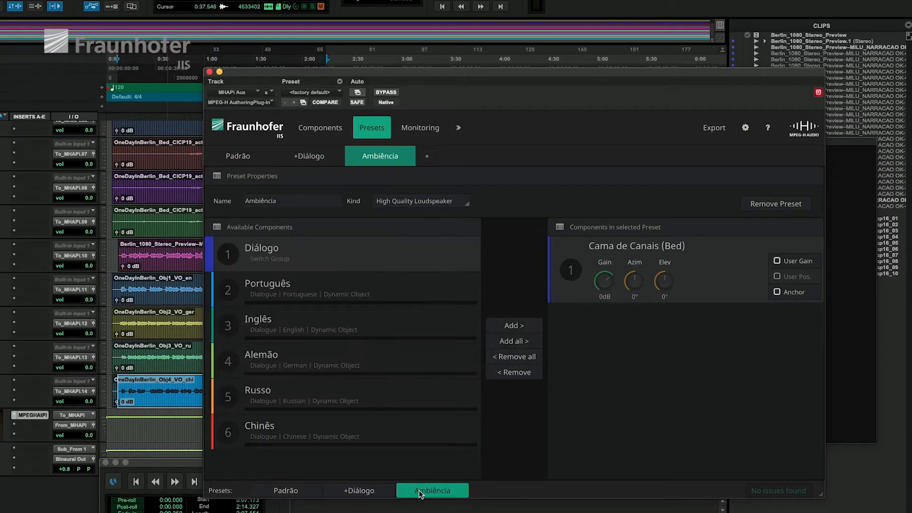
click(371, 496)
click(290, 496)
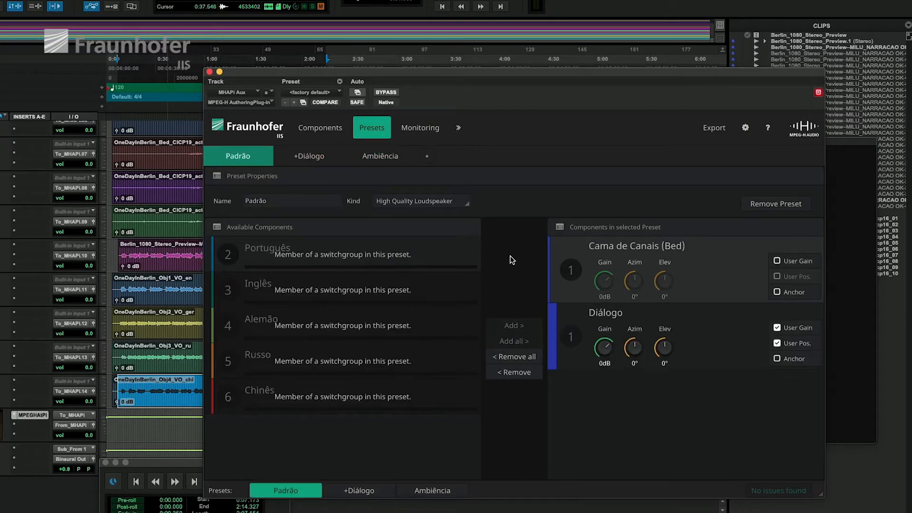
click(777, 328)
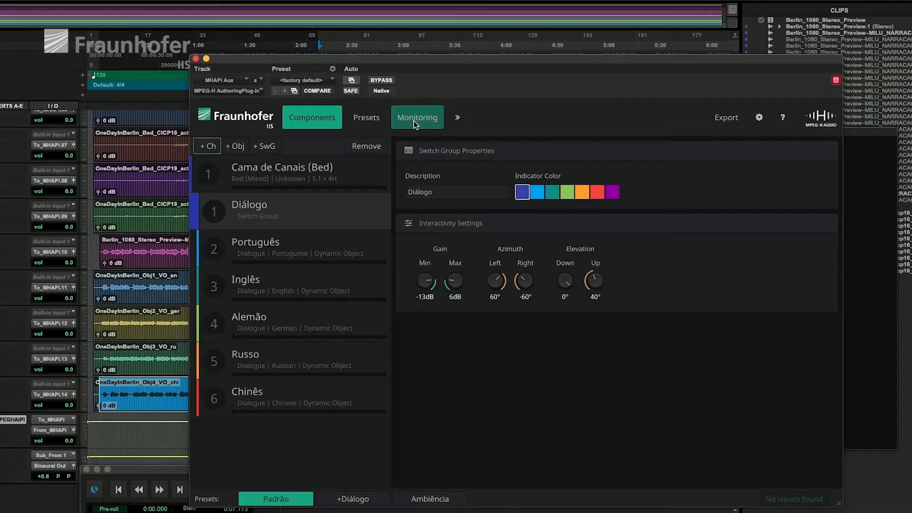
Step: In the monitoring view, look through Diálogo's language choices and compare the +Diálogo and Ambiência presets, returning to +Diálogo
click(413, 121)
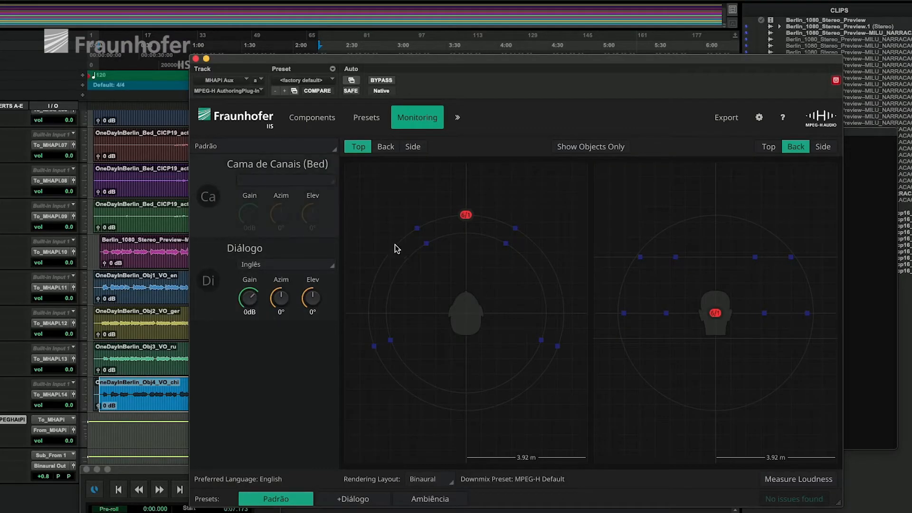
click(289, 265)
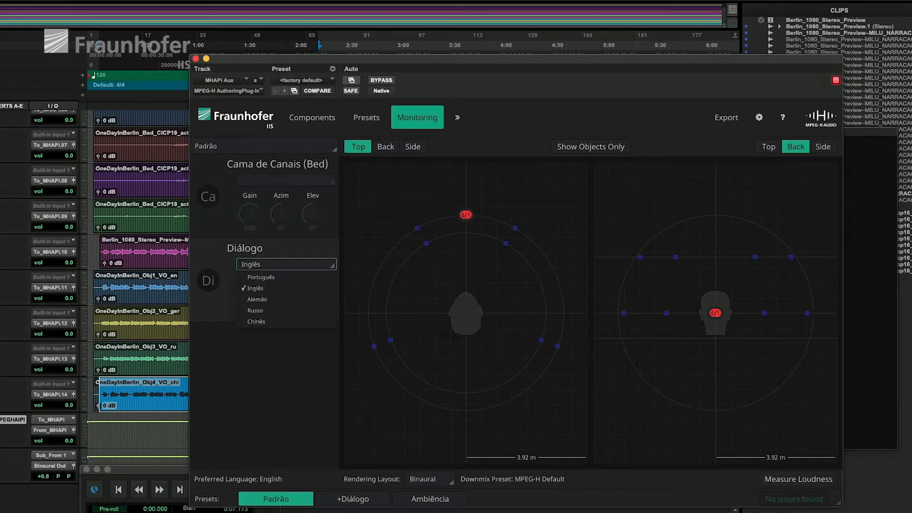
click(355, 500)
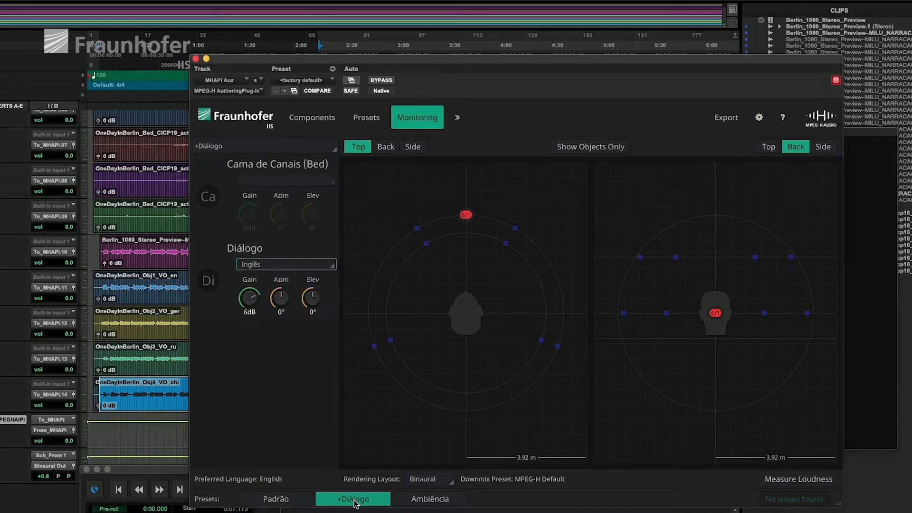
click(429, 502)
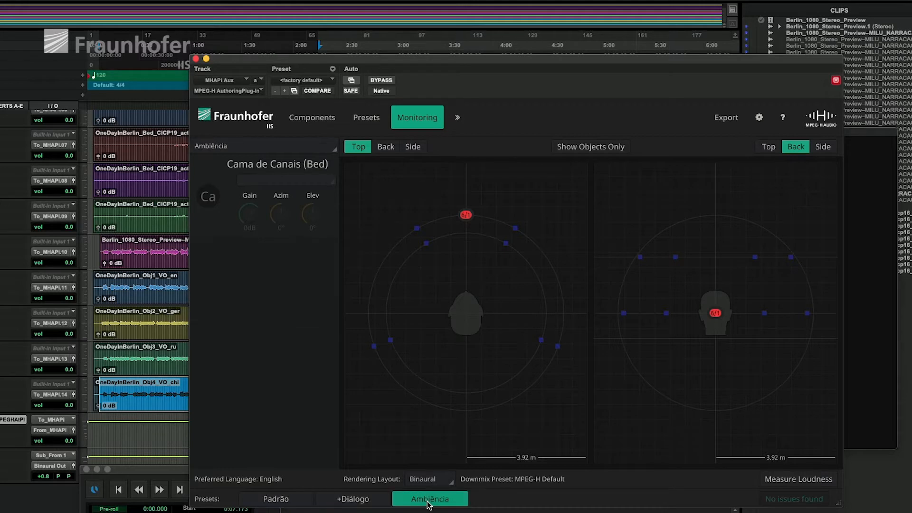
click(353, 499)
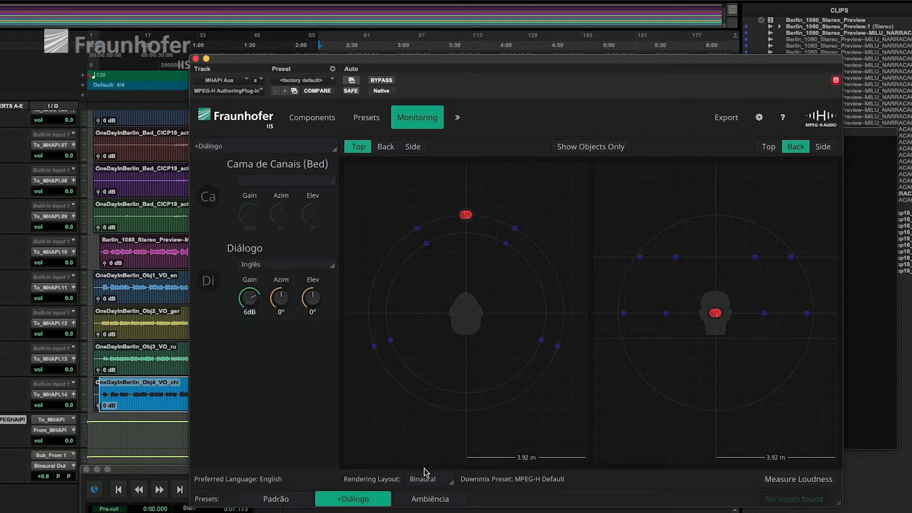
Step: Choose Binaural as the monitoring rendering layout
click(434, 479)
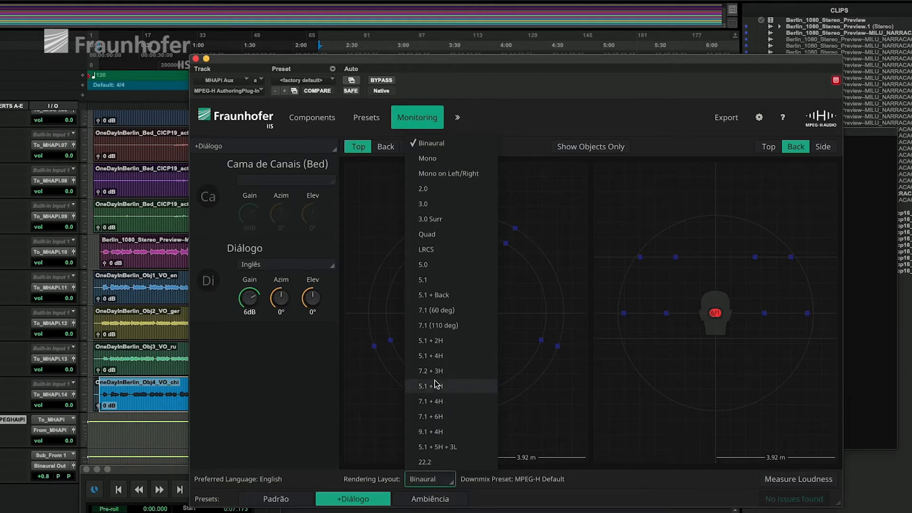
click(435, 144)
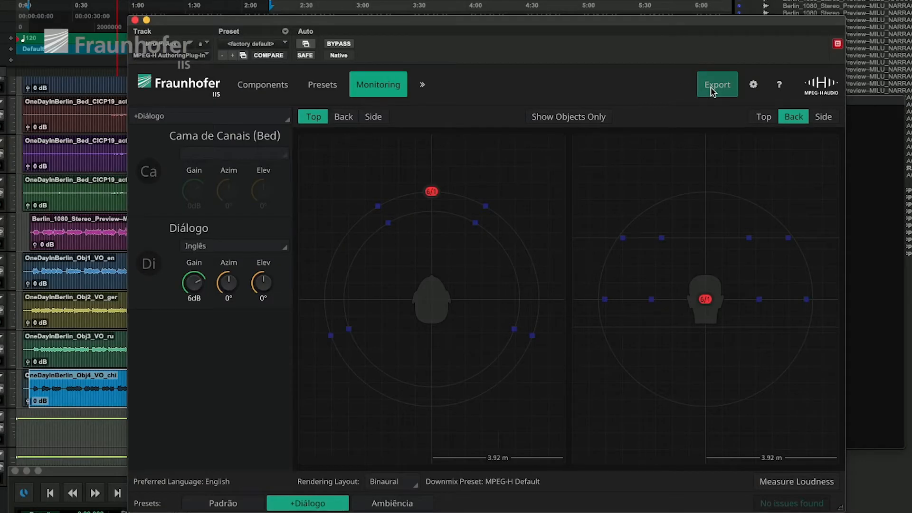
click(712, 90)
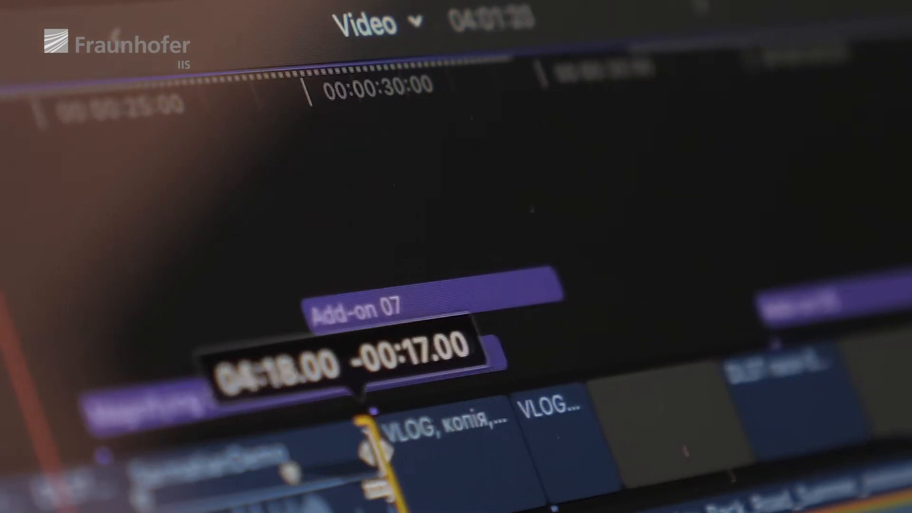
drag(510, 430, 596, 418)
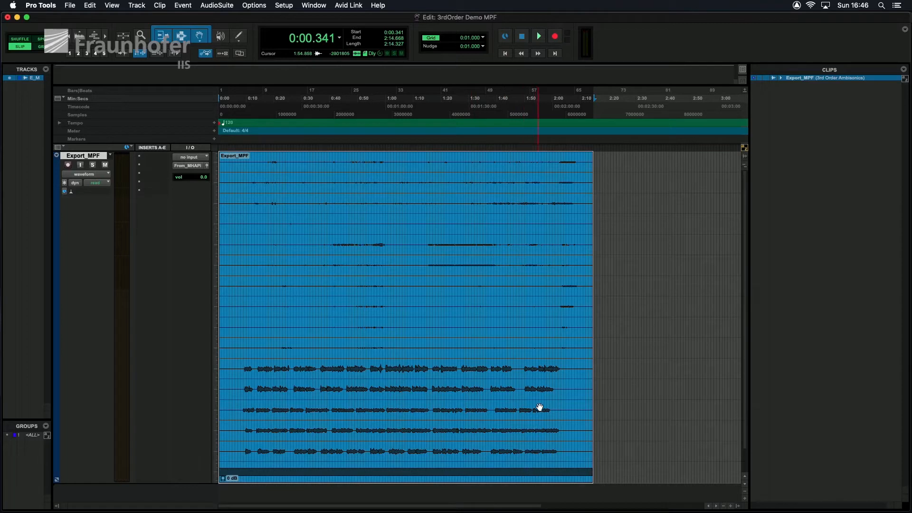
Step: Split the Export_MPF clip at about 1:34.378 on the timeline
click(481, 278)
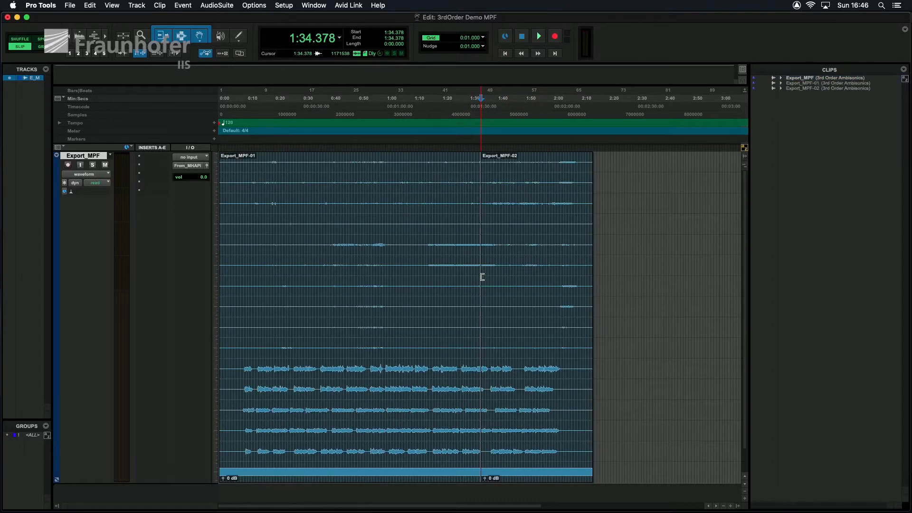
Step: Try to move the second part of the split Export_MPF clip, and undo the edits including the split
drag(529, 346, 546, 350)
key(super+z)
key(super+z)
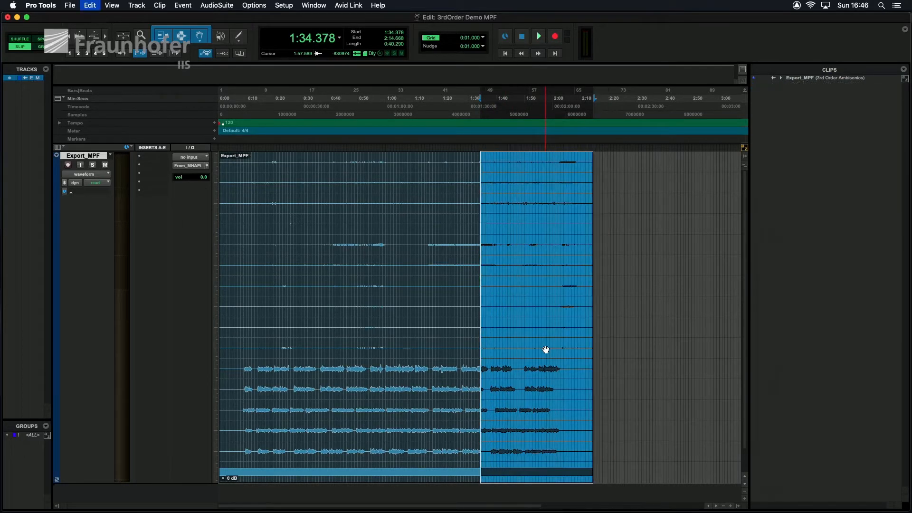
click(627, 190)
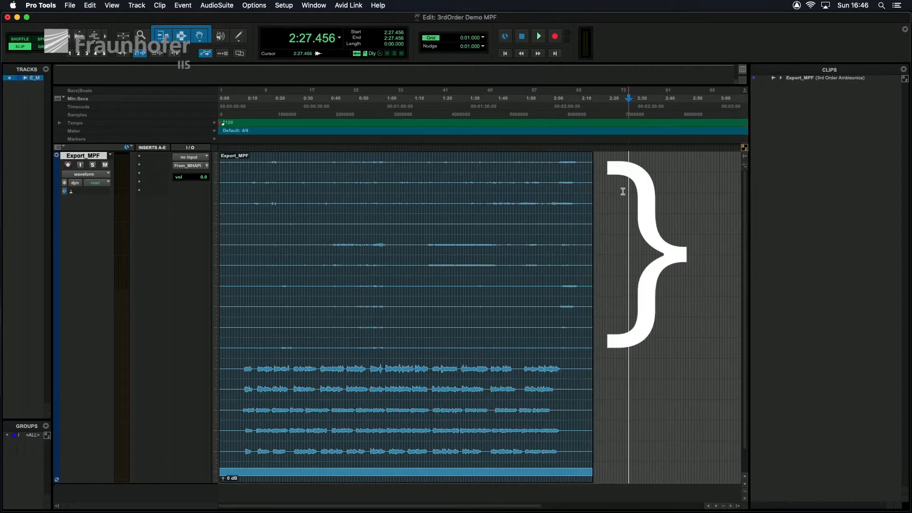
double_click(513, 189)
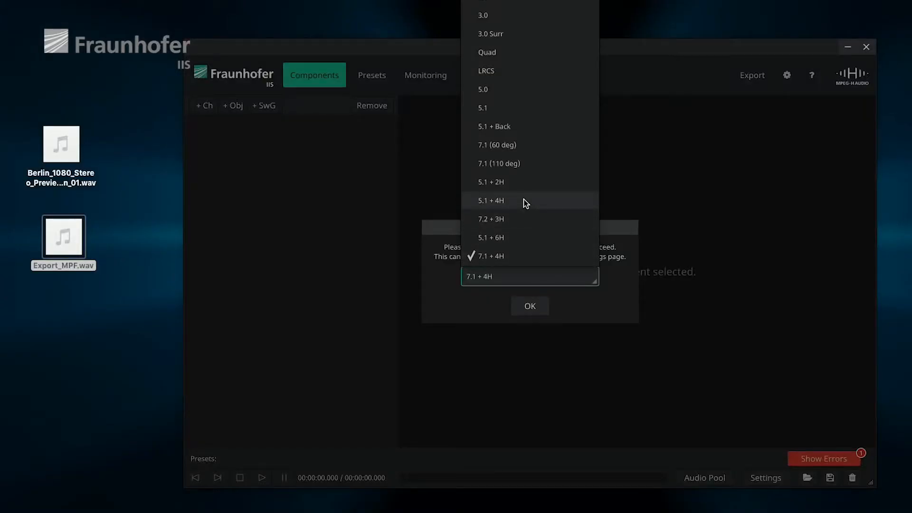
Step: In the MPEG-H Authoring Tool, set the layout to 5.1 + 4H and import the desktop's Export_MPF.wav to view its components
click(525, 202)
click(529, 307)
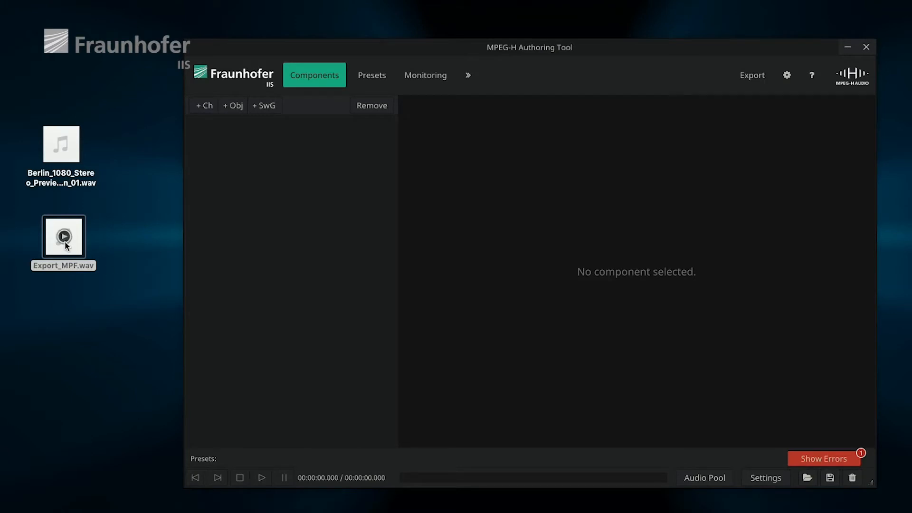
drag(504, 242, 500, 239)
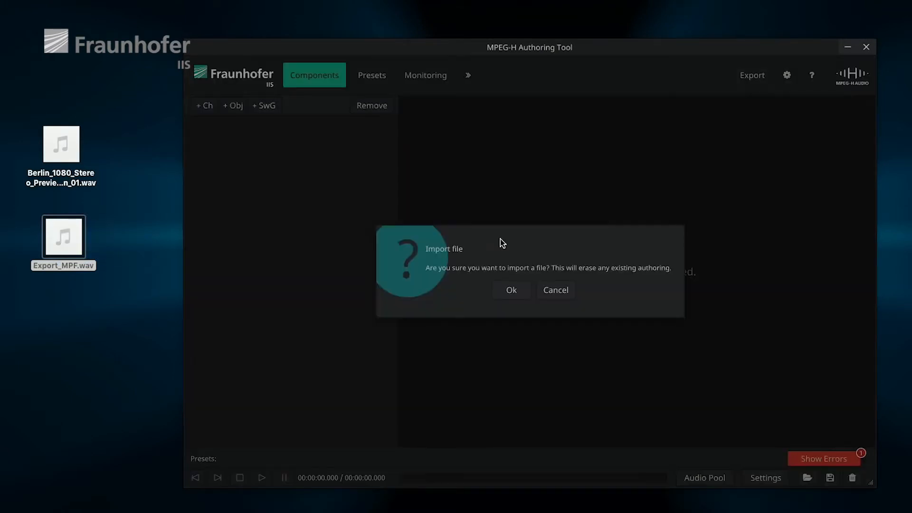
click(510, 291)
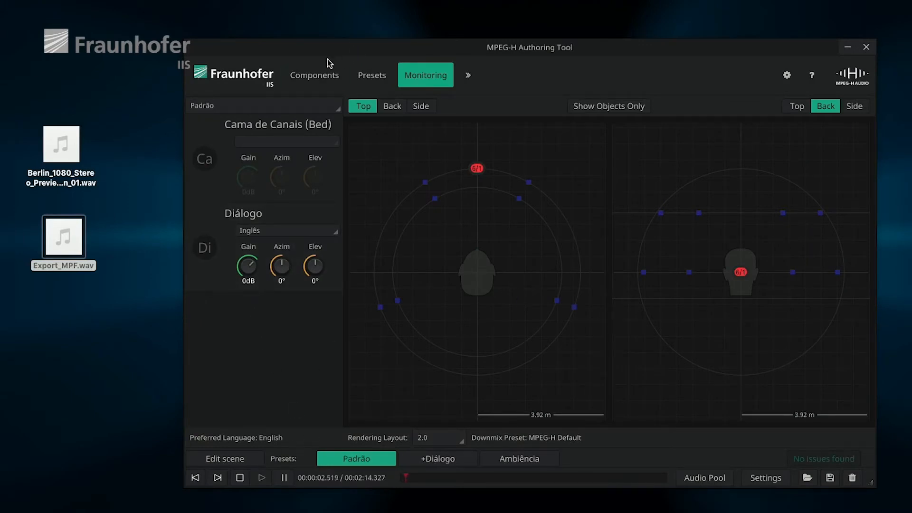
click(321, 73)
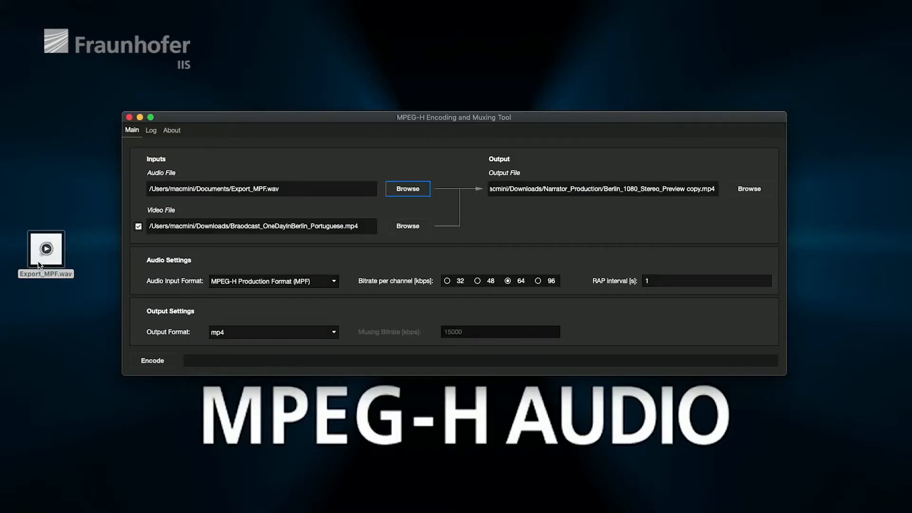
Step: In the MPEG-H Encoding and Muxing Tool, use the desktop's Export_MPF.wav as the audio file and start encoding
drag(69, 249, 193, 191)
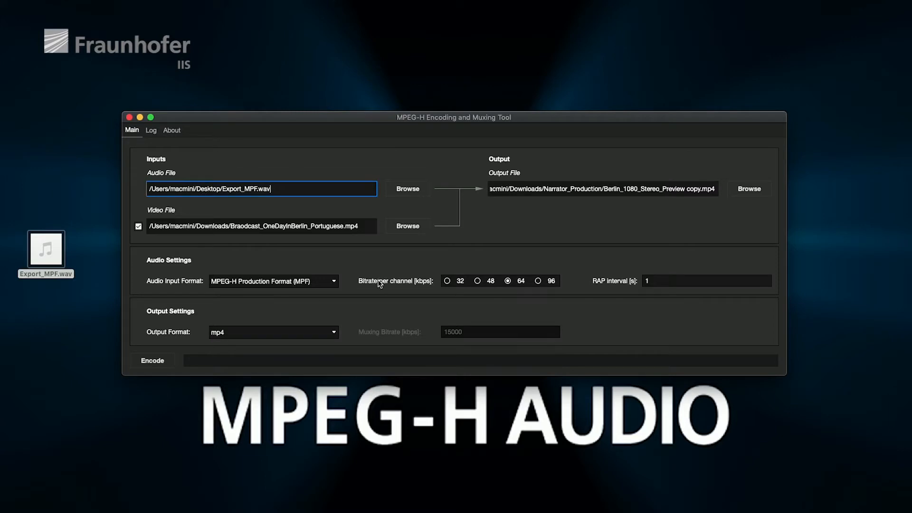
click(163, 363)
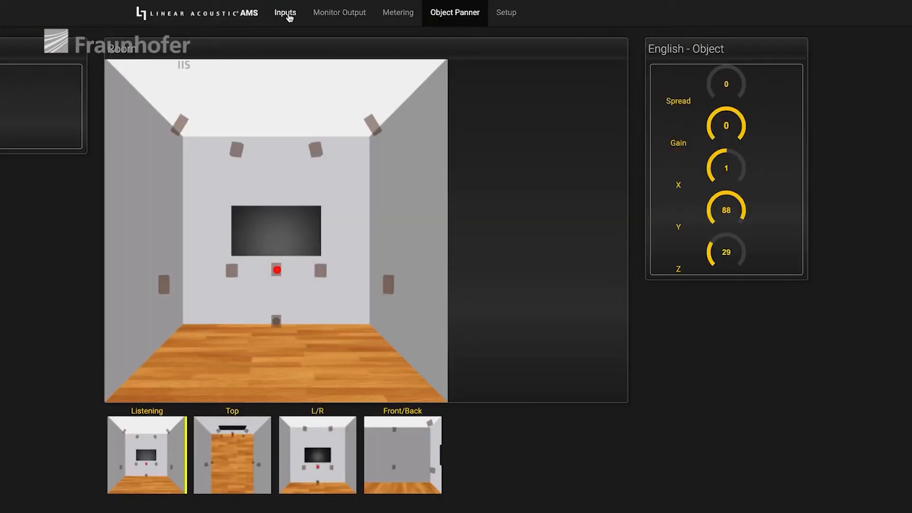
Step: Look at the inputs page in Linear Acoustic AMS and the authoring configuration page in the Jünger MMA interface
click(287, 14)
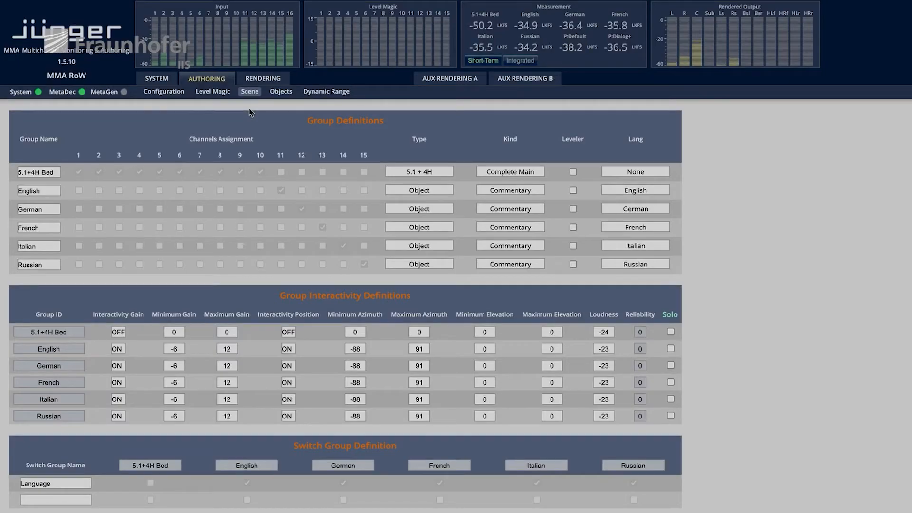
click(161, 92)
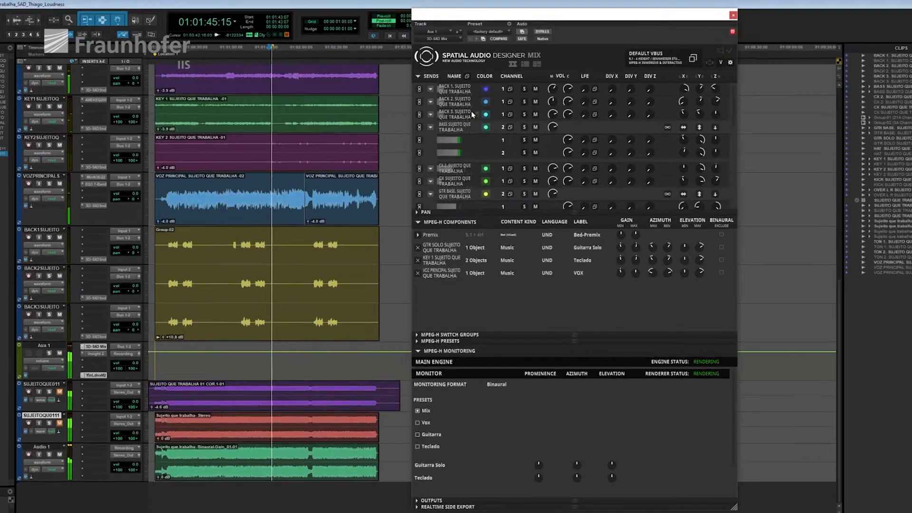
Step: In Spatial Audio Designer Mix, look further down the sends list and expand the Pan section
scroll(472, 114, down, 4)
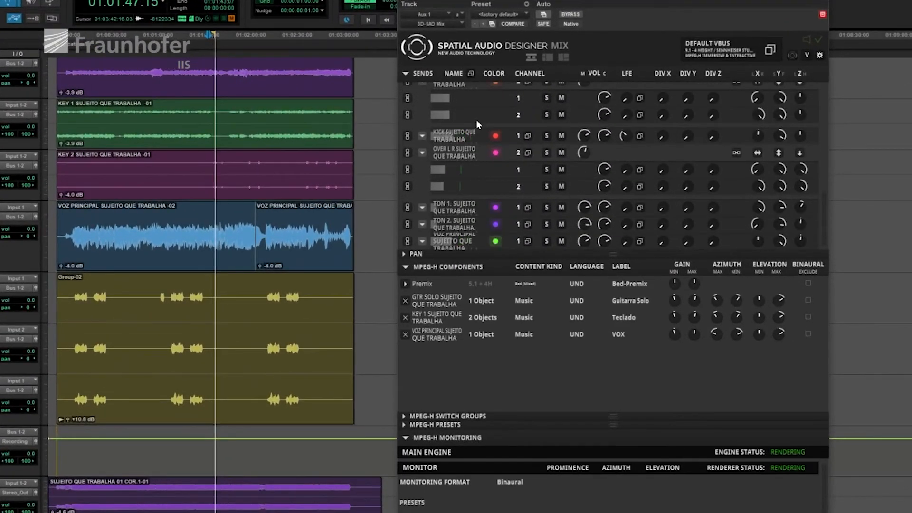
click(403, 255)
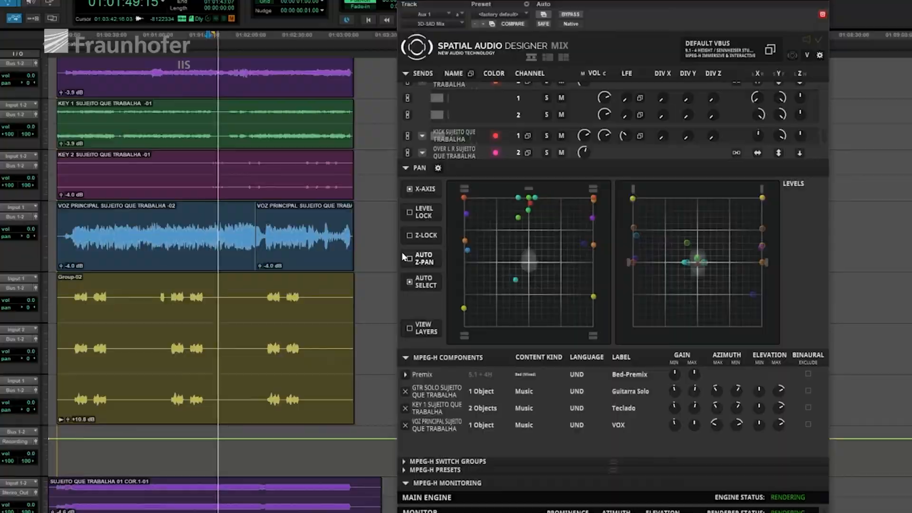